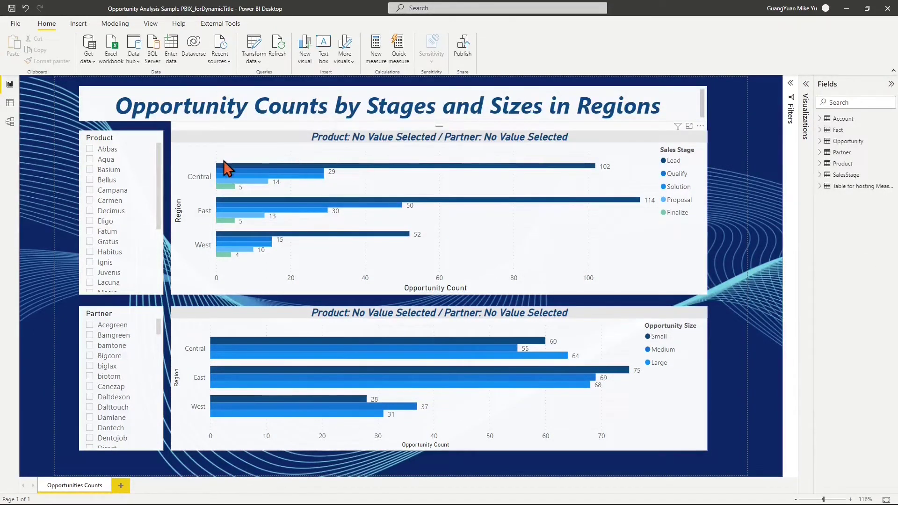
pyautogui.moveTo(120, 211)
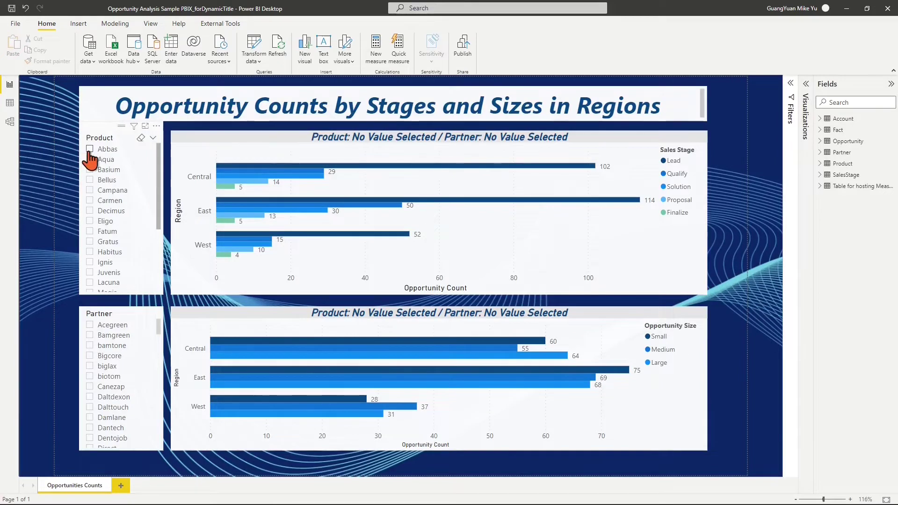
# - Filter the report to product Abbas and partner Direct in the slicers
pyautogui.click(89, 150)
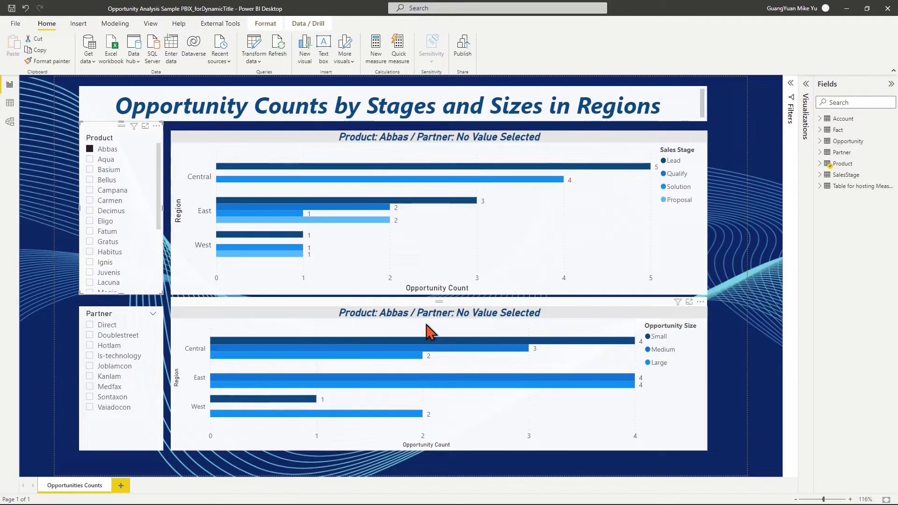
pyautogui.moveTo(112, 350)
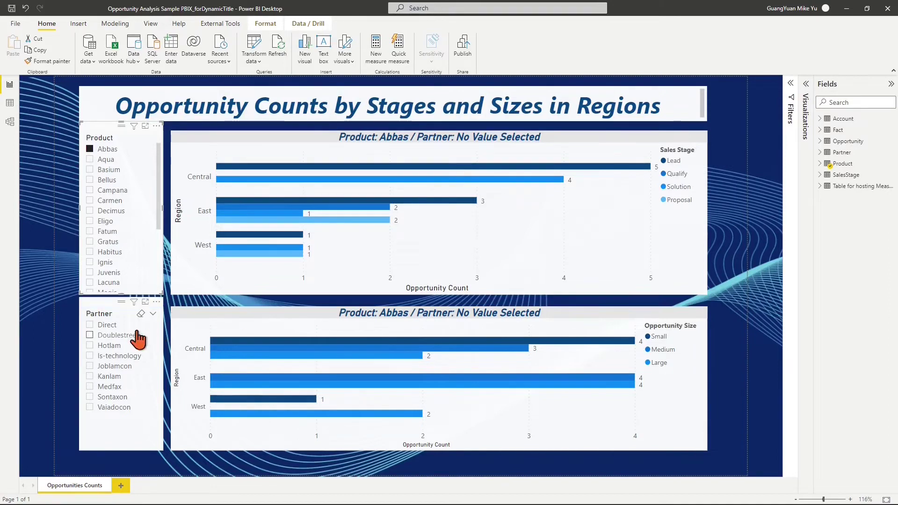
pyautogui.click(90, 326)
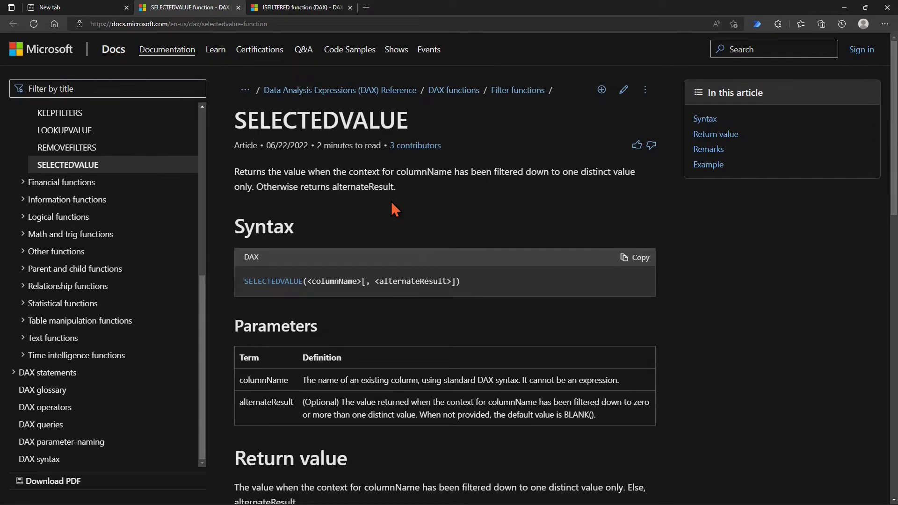
# - View the Microsoft Docs page for the DAX ISFILTERED function in Edge
pyautogui.click(314, 16)
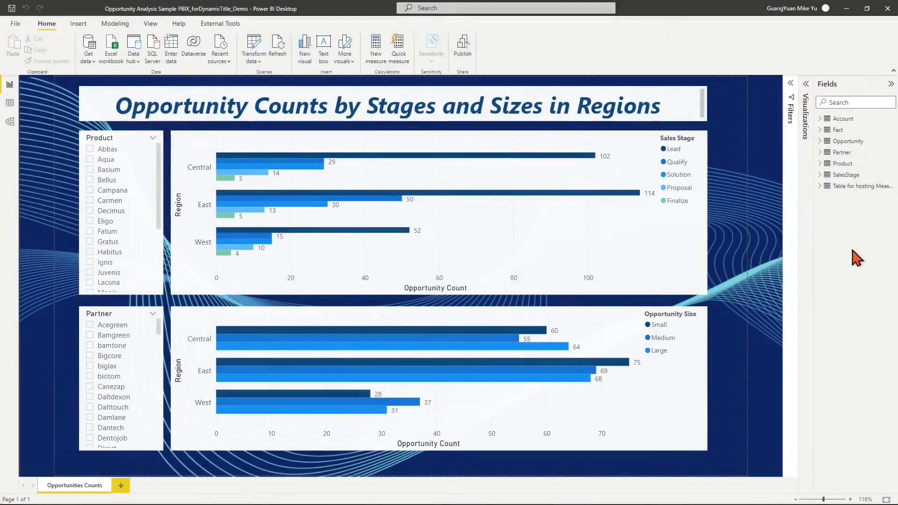
# - Add a new measure named 'Dynamic Title for Opp count' to the measures table
pyautogui.click(842, 187)
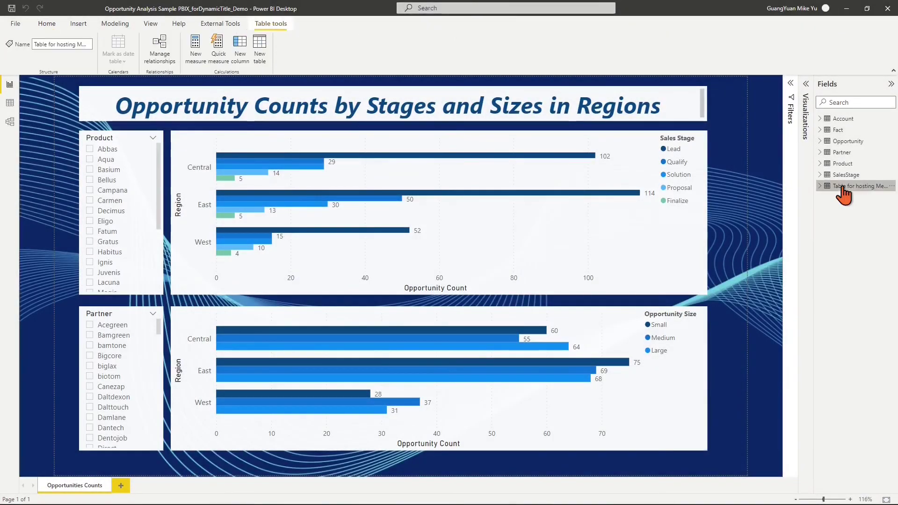
pyautogui.click(195, 49)
pyautogui.click(790, 83)
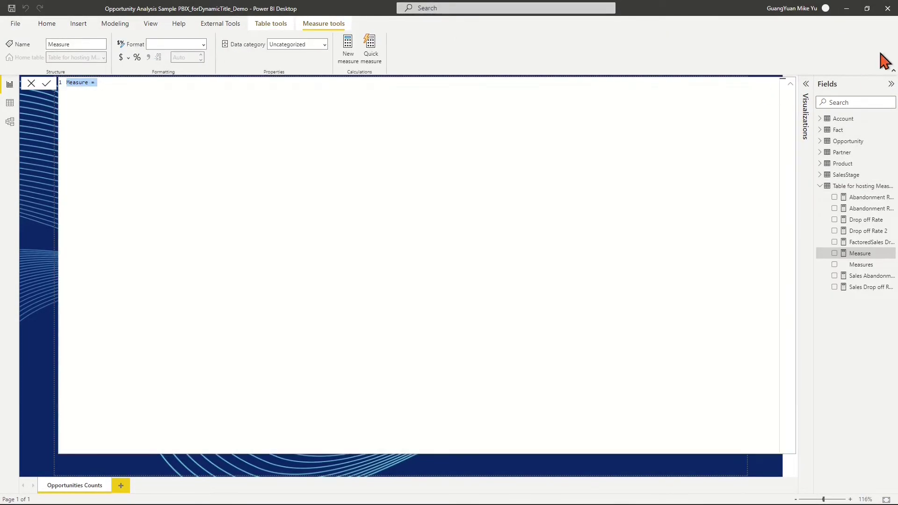
pyautogui.write('Dynamic Ti')
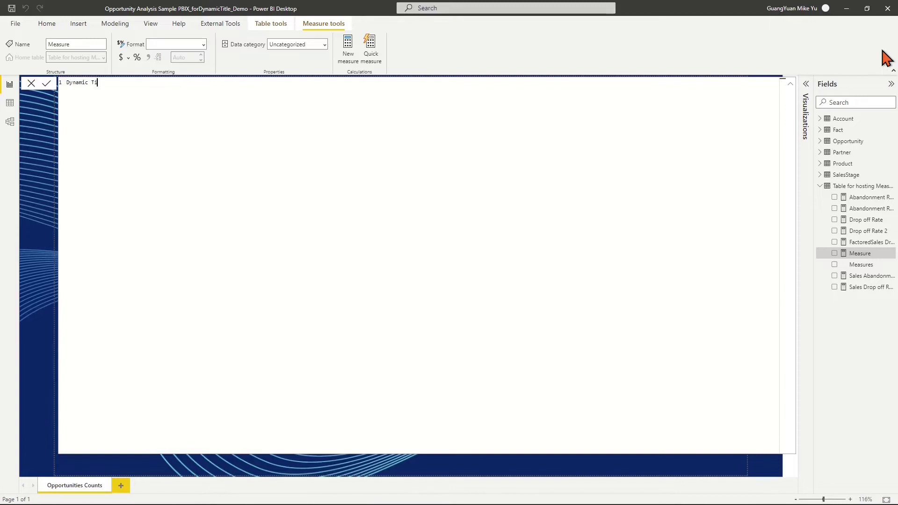
pyautogui.write(' =')
# - Define VAR _Selected_Product as SELECTEDVALUE of 'Product'[Product Code]
pyautogui.press('Tab')
pyautogui.write('VAR _Selected')
pyautogui.press('Tab')
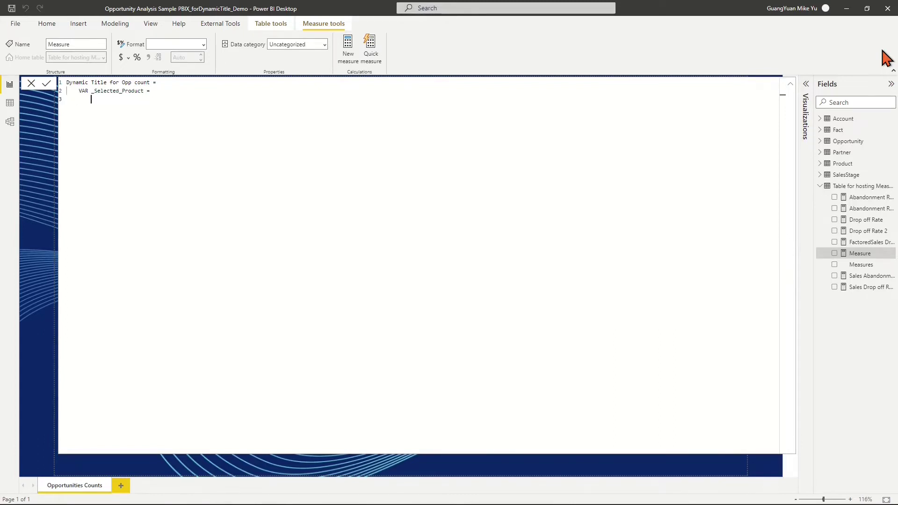
pyautogui.write('SELEC')
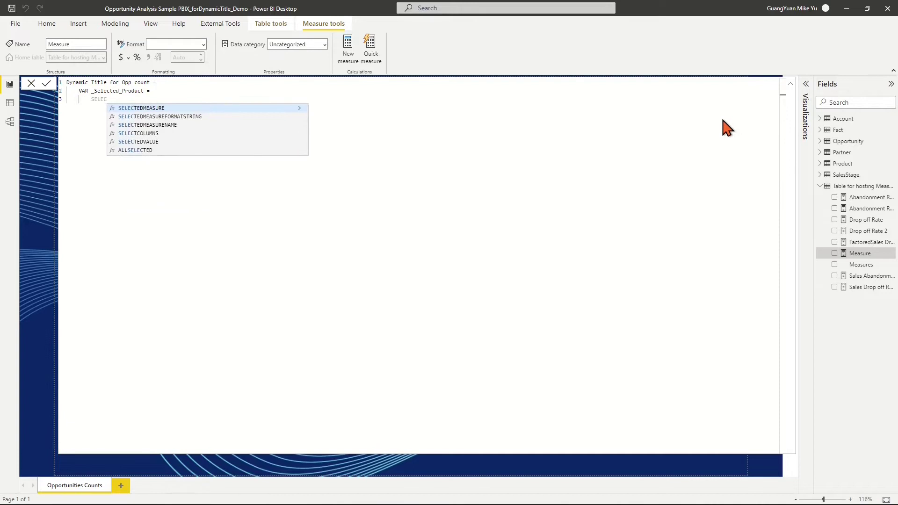
pyautogui.click(150, 142)
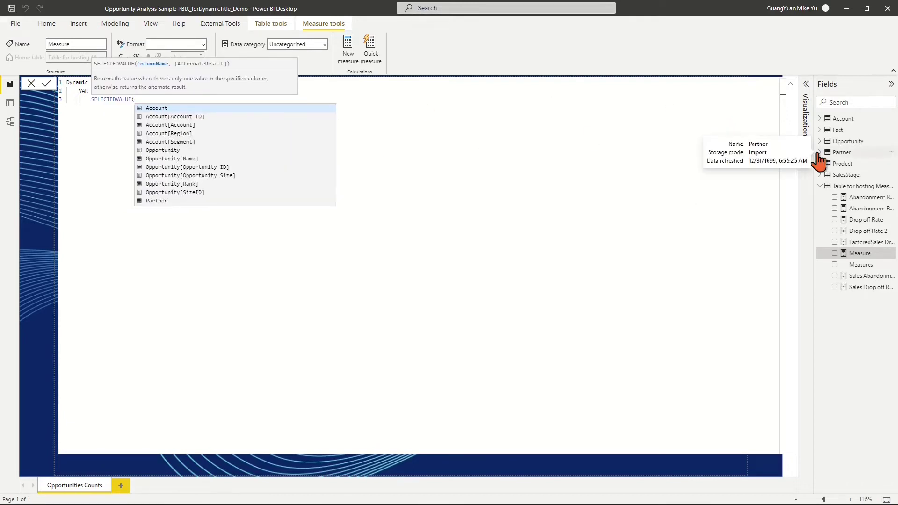
pyautogui.hotkey('shift', 'Return')
pyautogui.write("'")
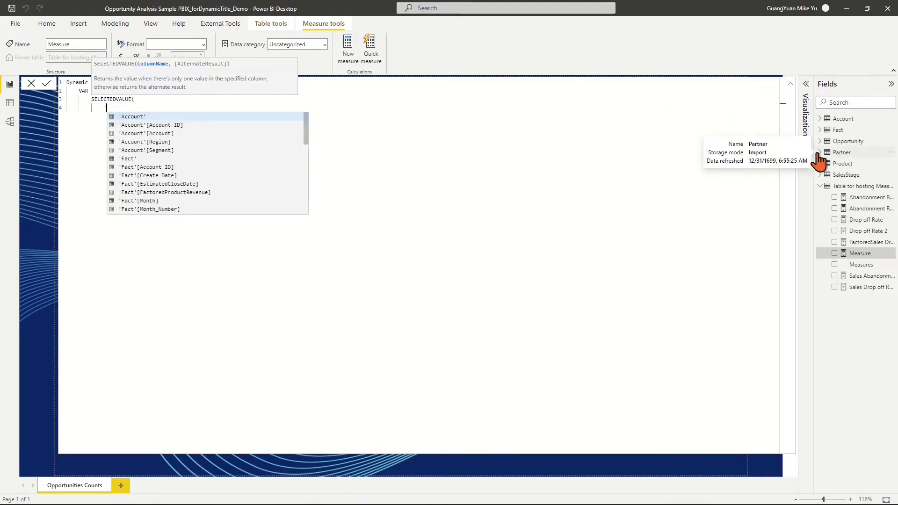
pyautogui.write('P')
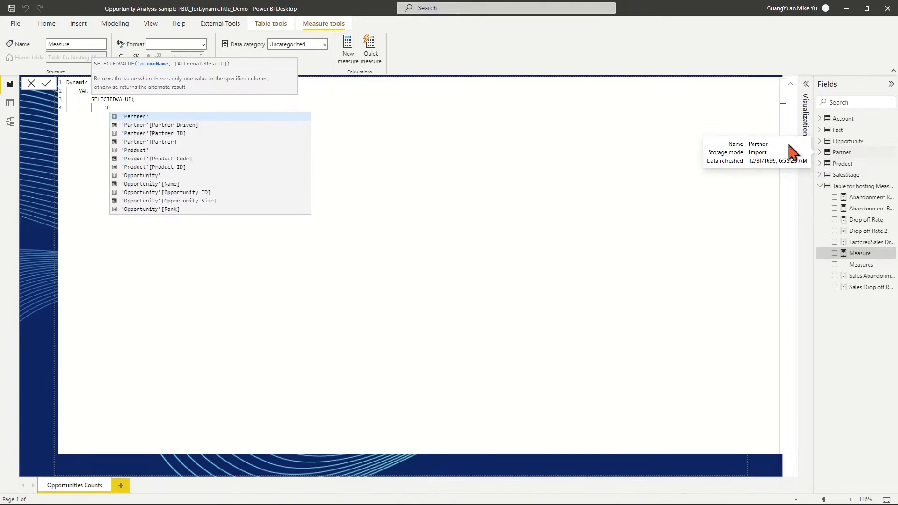
pyautogui.click(180, 157)
pyautogui.write(',')
# - Add fallback IF(ISFILTERED(Product Code), "Multiple Selected Values", "No Value Selected")
pyautogui.hotkey('shift', 'Return')
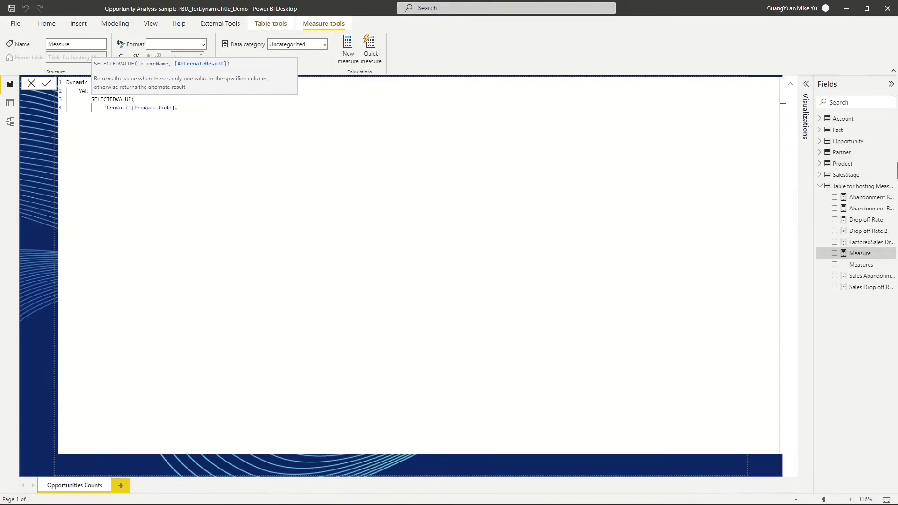
pyautogui.write('IF')
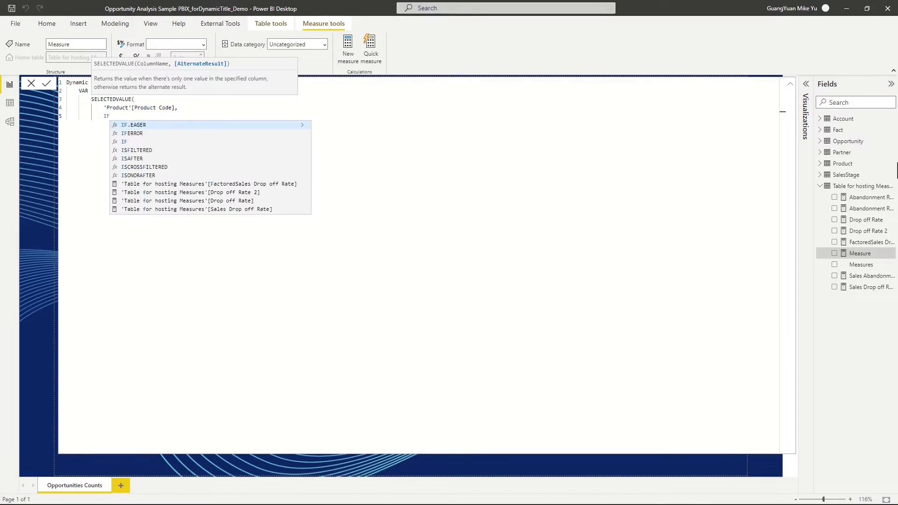
pyautogui.write('(IS')
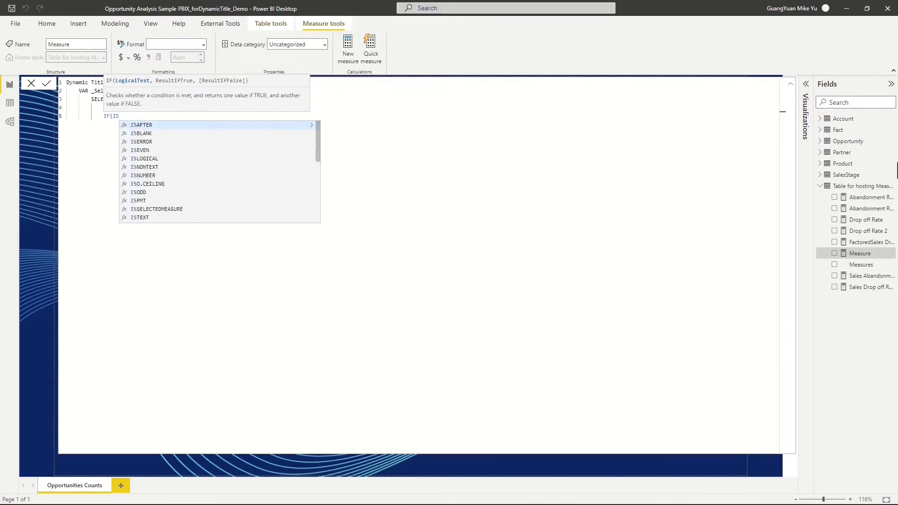
pyautogui.write('FI')
pyautogui.press('Tab')
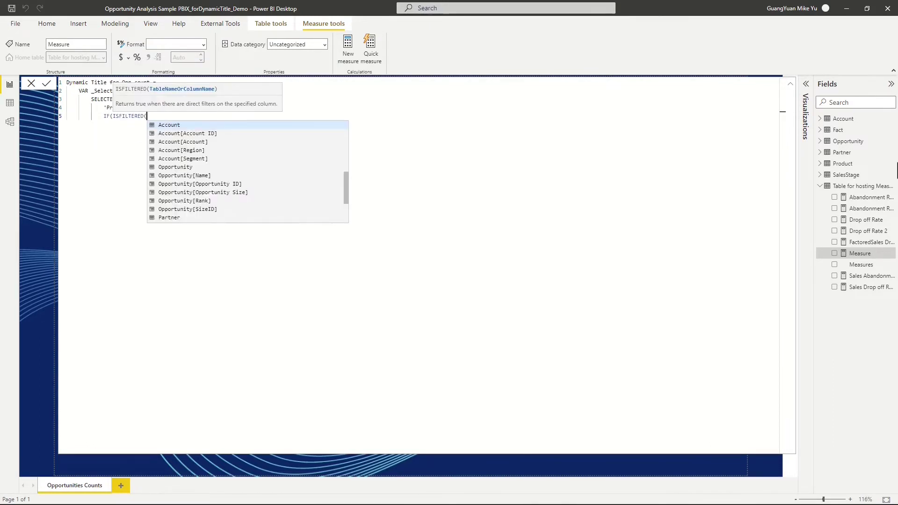
pyautogui.write("'P")
pyautogui.press('Down')
pyautogui.press('Tab')
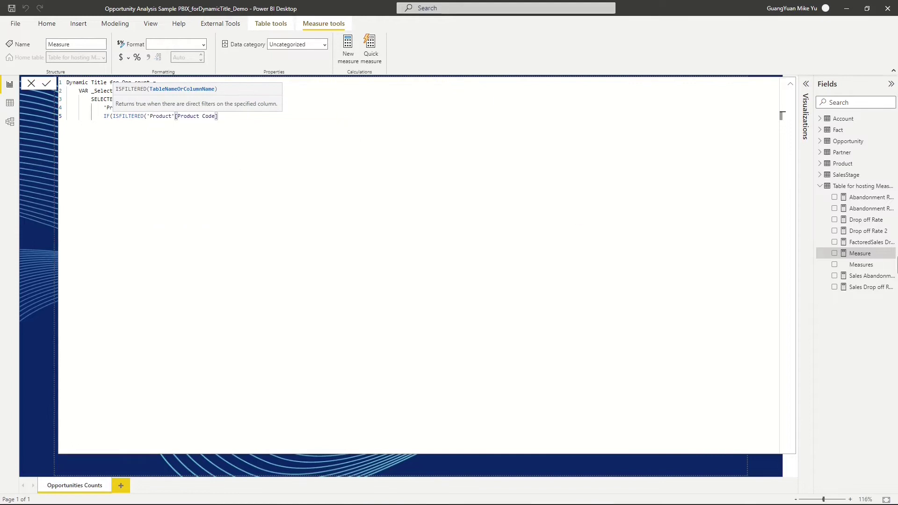
pyautogui.write('),')
pyautogui.hotkey('shift', 'Return')
pyautogui.write('"Multip')
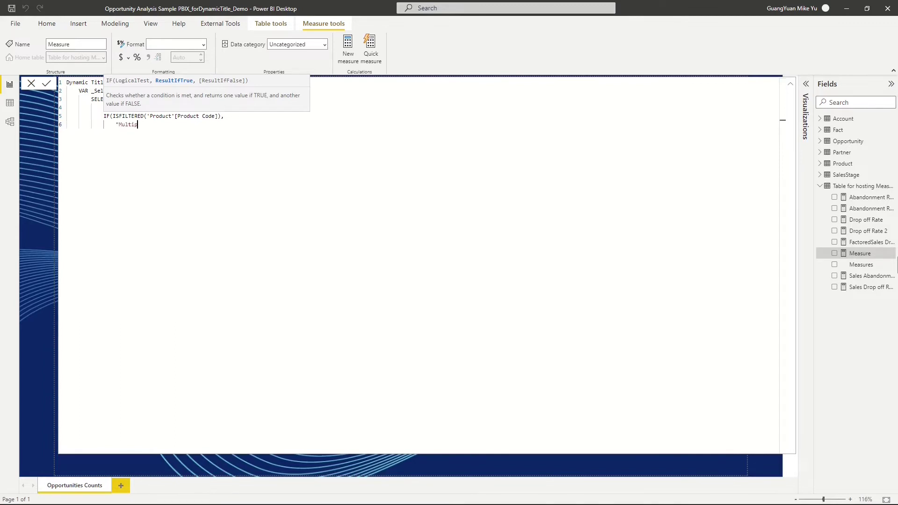
pyautogui.write('le Sele')
pyautogui.write('cted Valu')
pyautogui.write('es"')
pyautogui.write('"No')
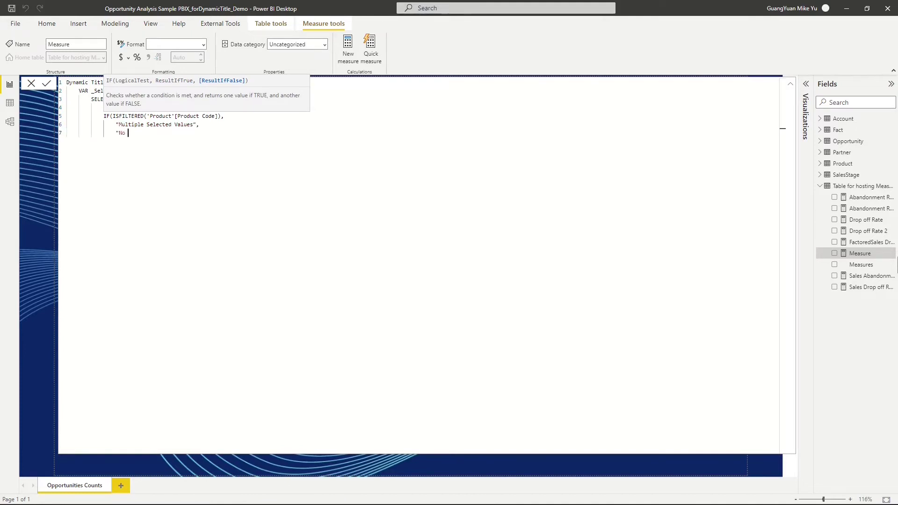
pyautogui.write('Se')
pyautogui.write(')')
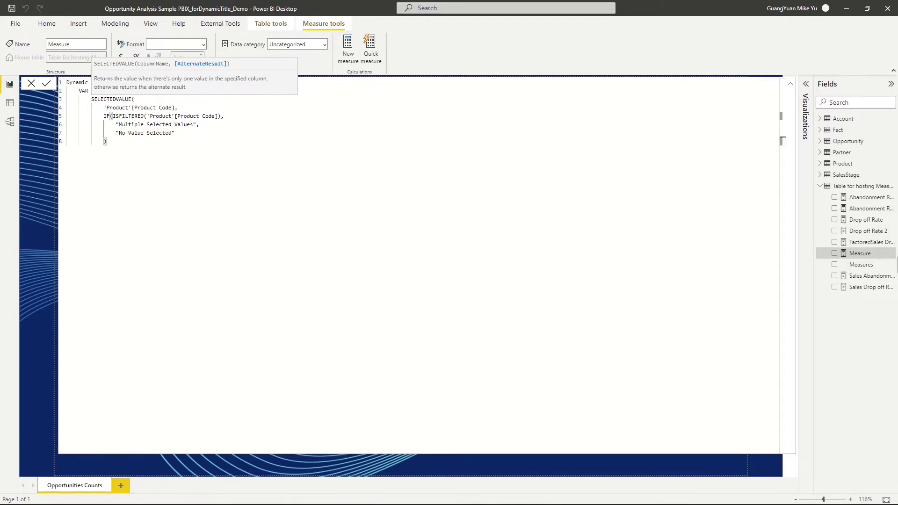
pyautogui.press('Return')
pyautogui.write(')')
# - Define VAR _Selected_Partner as SELECTEDVALUE of 'Partner'[Partner]
pyautogui.press('Return')
pyautogui.write('VAR')
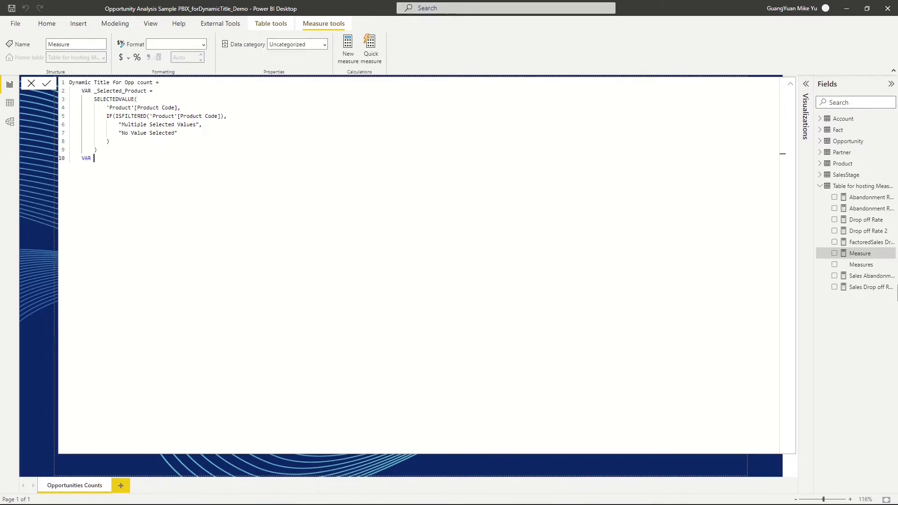
pyautogui.write('art')
pyautogui.write('ner =')
pyautogui.press('Return')
pyautogui.write('SELECTEDV')
pyautogui.press('Tab')
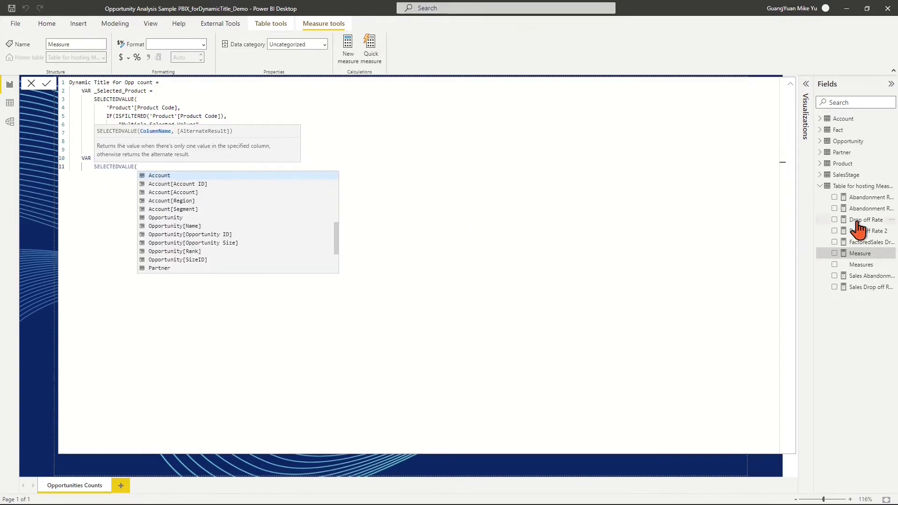
pyautogui.press('Return')
pyautogui.press('Tab')
pyautogui.press('Tab')
pyautogui.press('Tab')
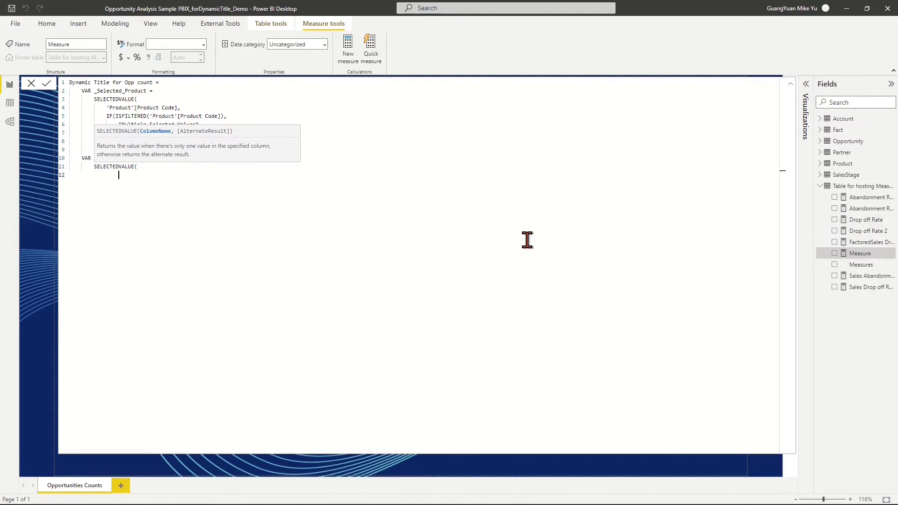
pyautogui.write("'P")
pyautogui.click(171, 216)
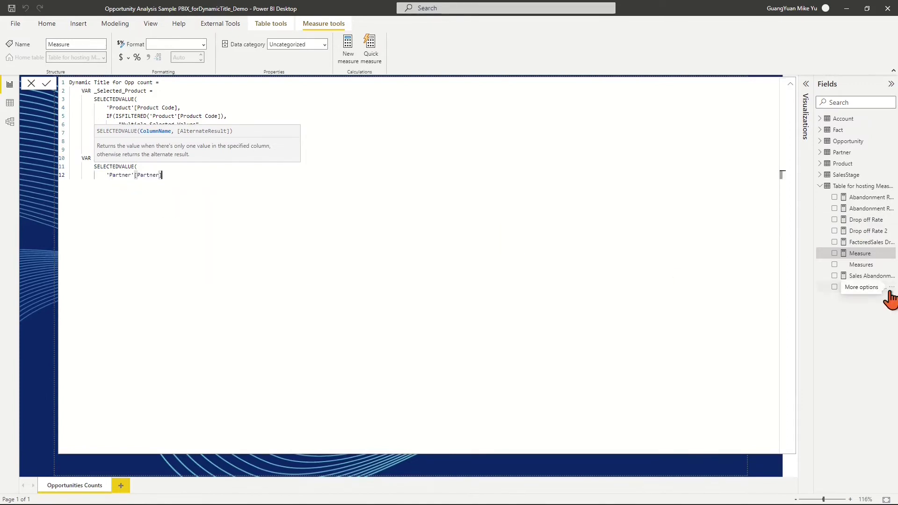
pyautogui.write(',')
# - Add fallback IF(ISFILTERED('Partner'[Partner]), "Multiple Selected Values", "No Value Selected")
pyautogui.press('Return')
pyautogui.write('IF(I')
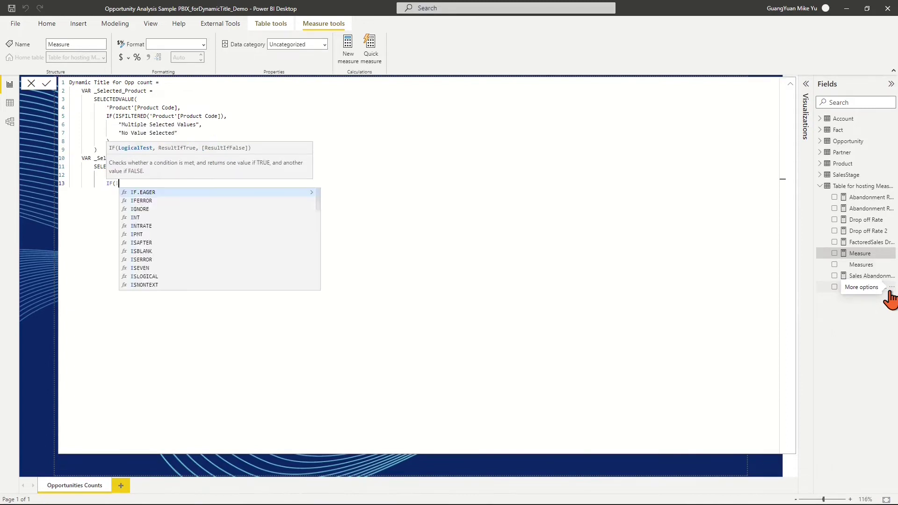
pyautogui.write('SFIL')
pyautogui.click(239, 194)
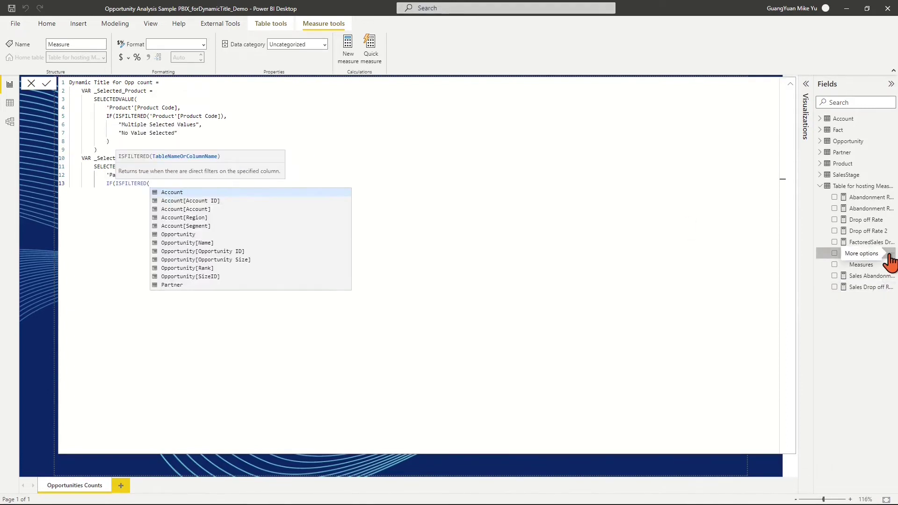
pyautogui.write("'Partner'[Partner")
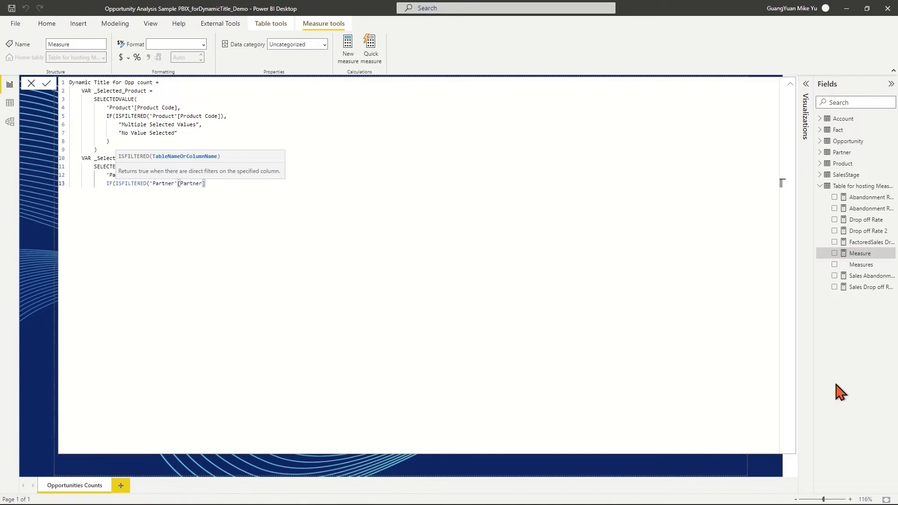
pyautogui.write(')')
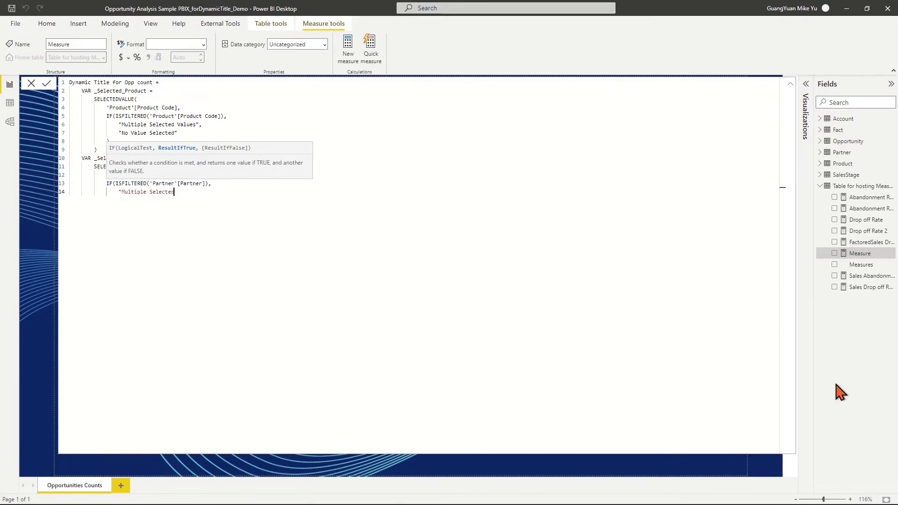
pyautogui.write(',')
pyautogui.press('Return')
pyautogui.write('"No Value Selected')
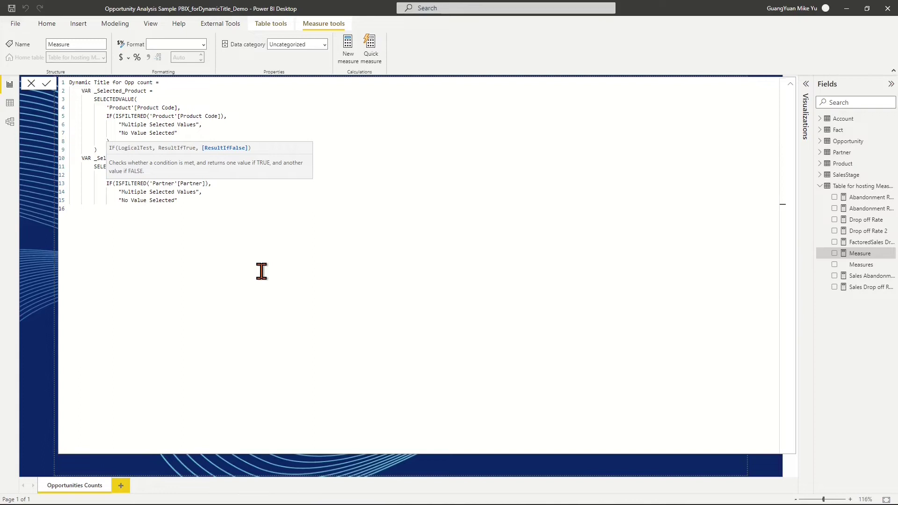
pyautogui.write(')')
pyautogui.hotkey('shift', 'Return')
pyautogui.write(')')
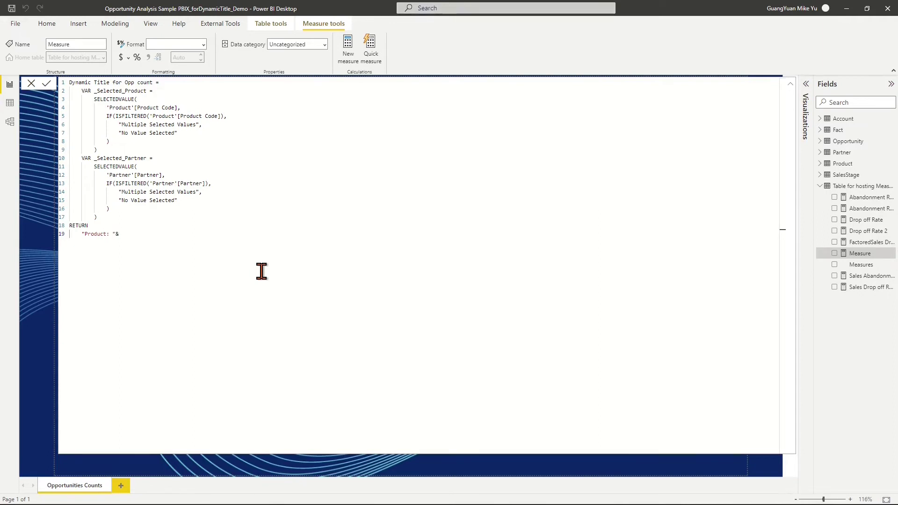
pyautogui.write('_')
# - Return "Product: "&_Selected_Product&" / Partner: "&_Selected_Partner and commit the measure
pyautogui.click(219, 255)
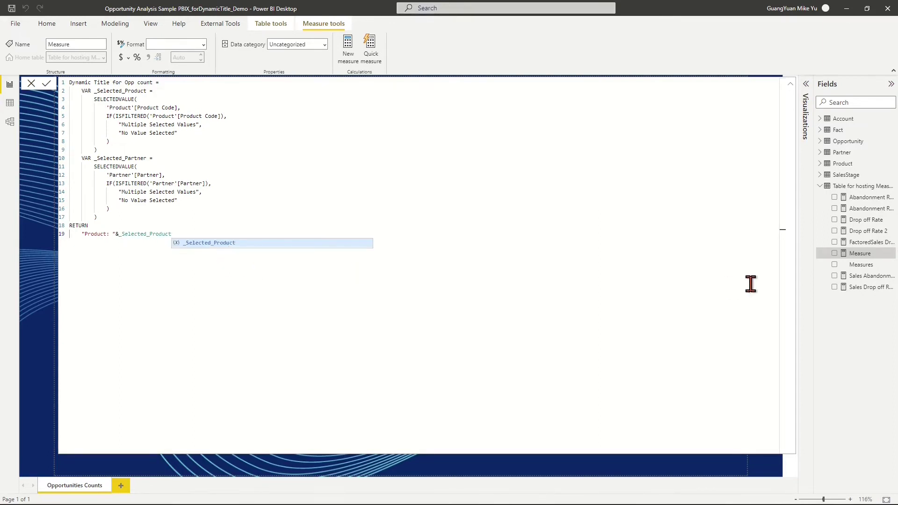
pyautogui.write('&" / Partner: "&')
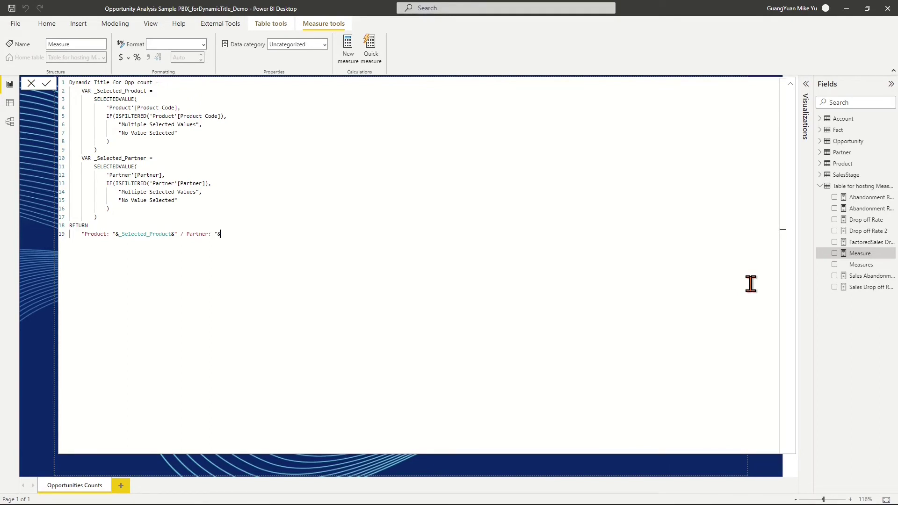
pyautogui.write('_')
pyautogui.click(303, 244)
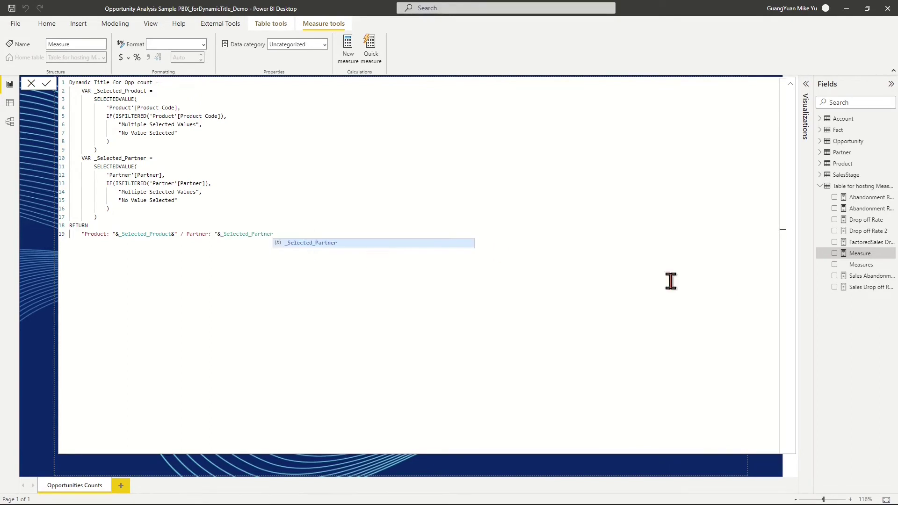
pyautogui.click(46, 84)
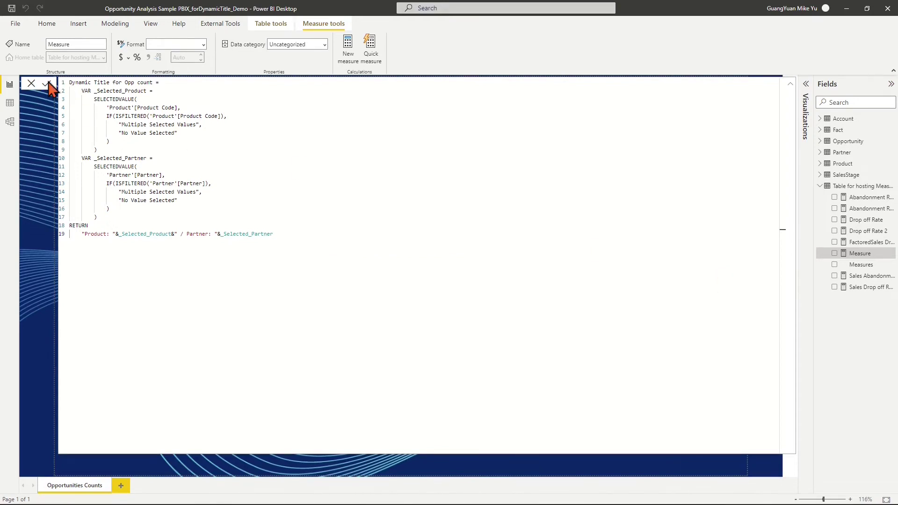
# - Turn on the top bar chart's Title under Format visual > General and expand it
pyautogui.click(790, 84)
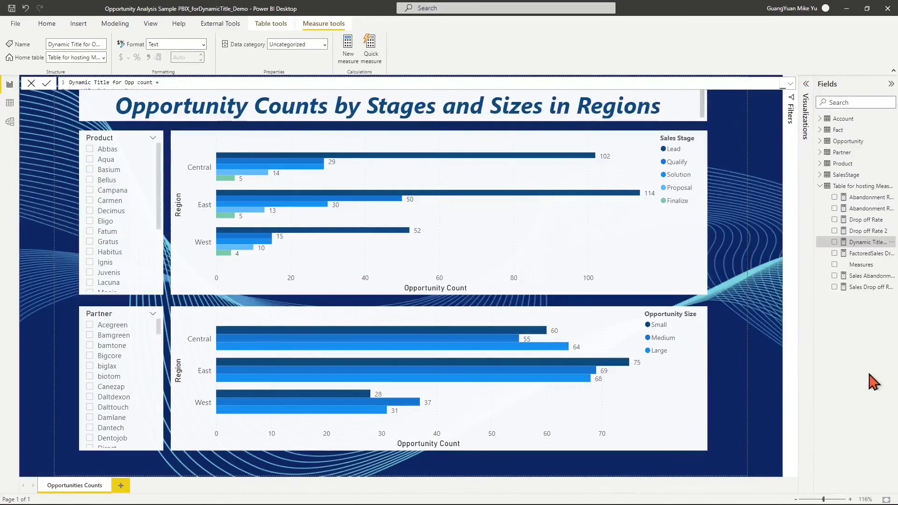
pyautogui.click(727, 202)
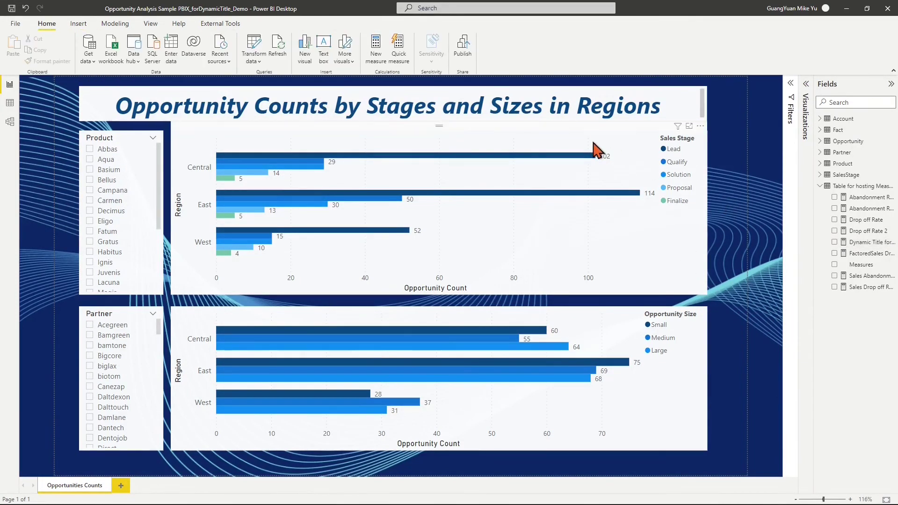
pyautogui.click(595, 150)
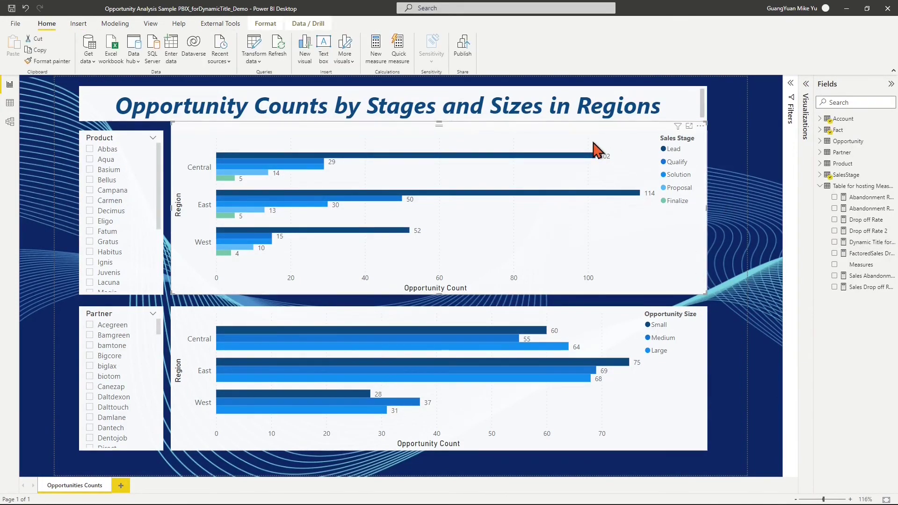
pyautogui.click(807, 90)
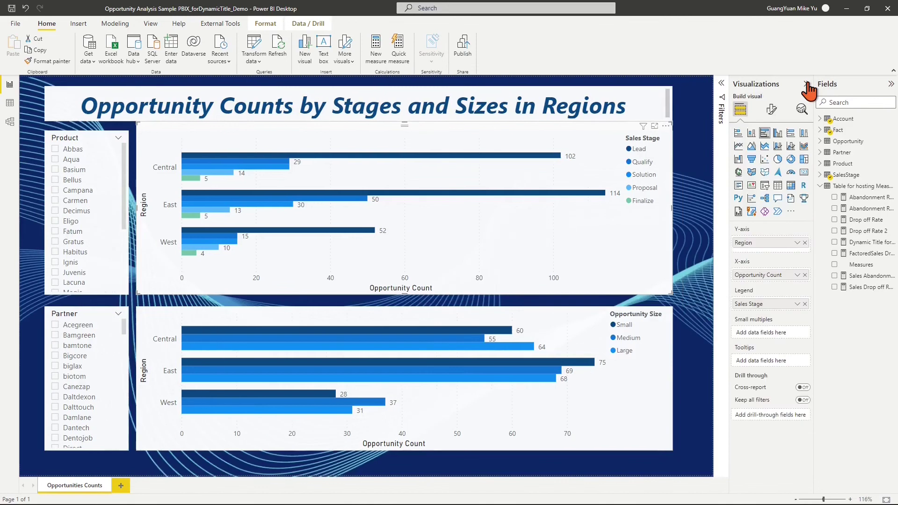
pyautogui.click(772, 112)
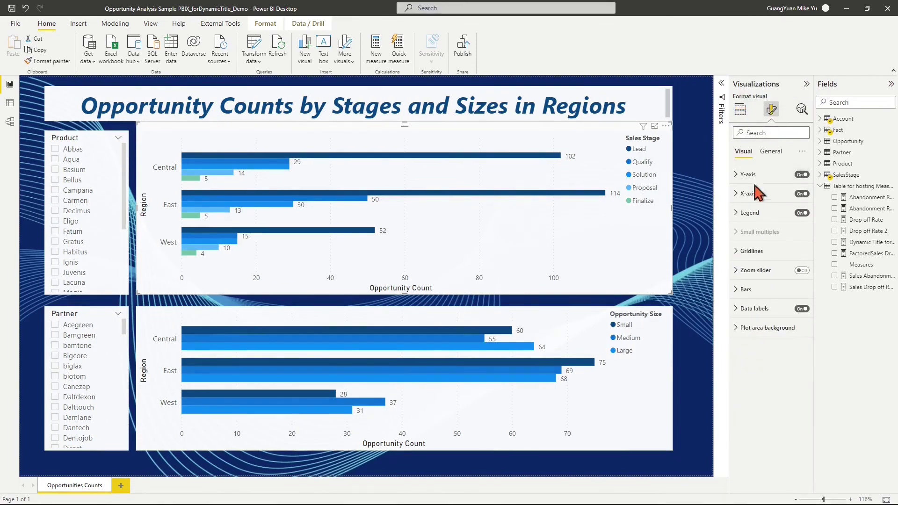
pyautogui.click(769, 154)
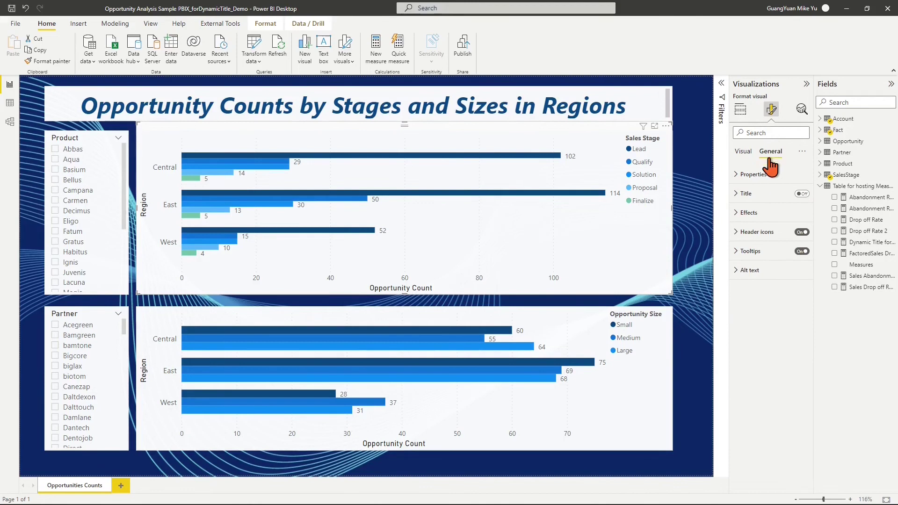
pyautogui.click(801, 194)
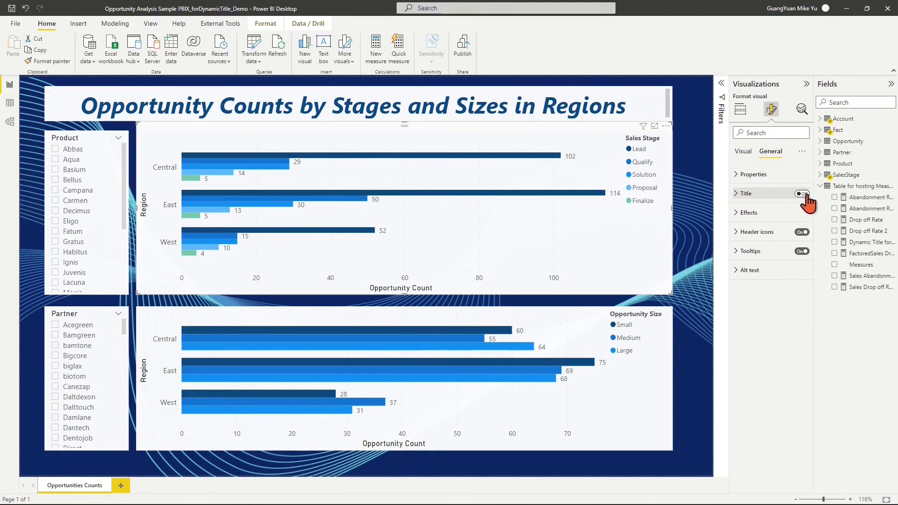
pyautogui.click(741, 193)
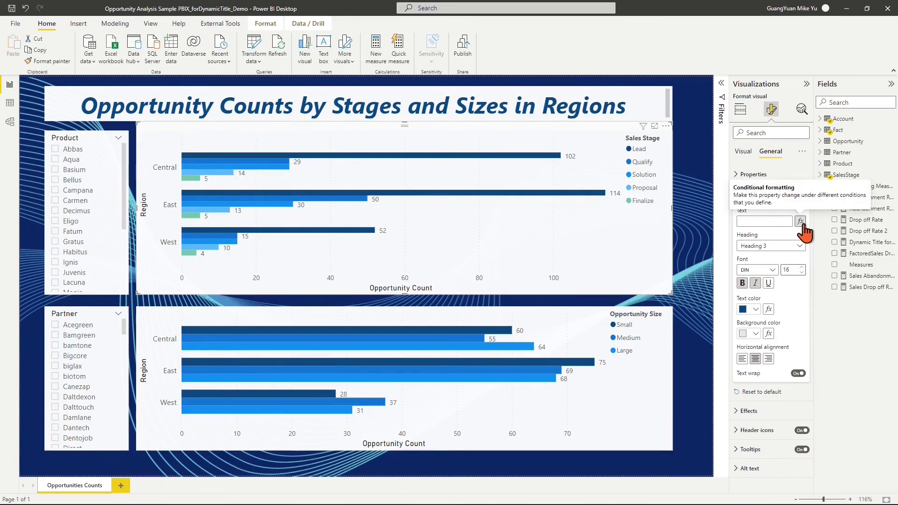
# - Bind the top chart's Title Text to the Dynamic Title for Opp count measure
pyautogui.click(800, 221)
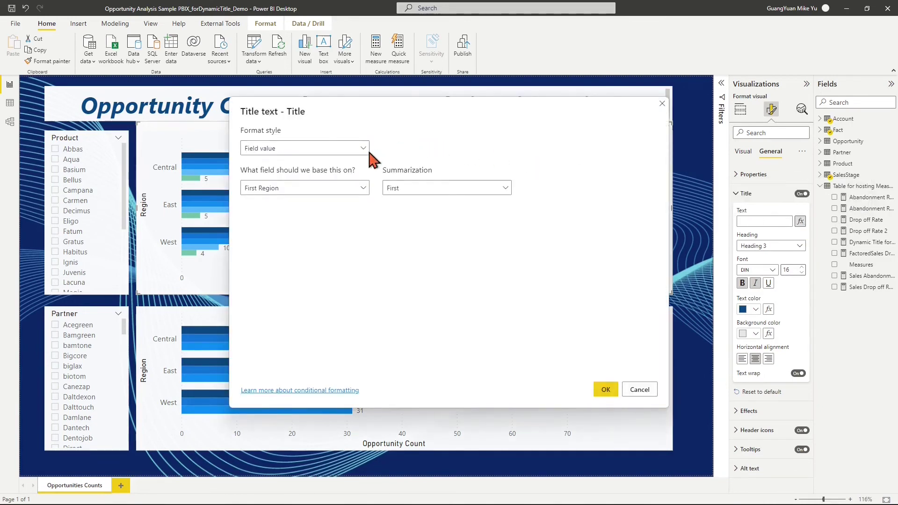
pyautogui.click(363, 188)
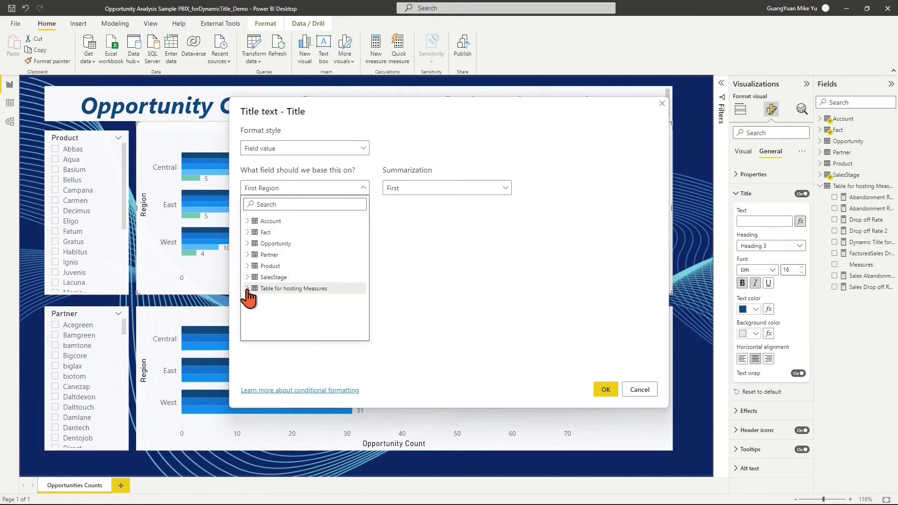
pyautogui.click(250, 289)
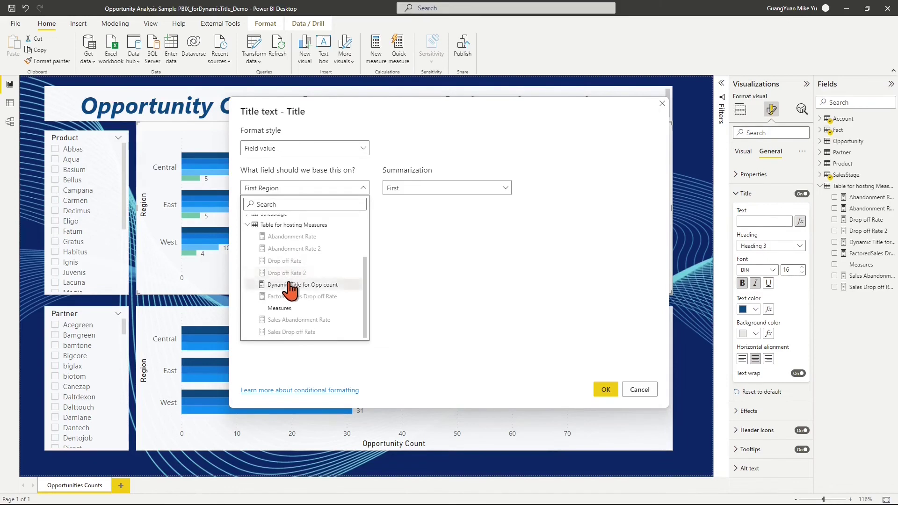
pyautogui.click(293, 285)
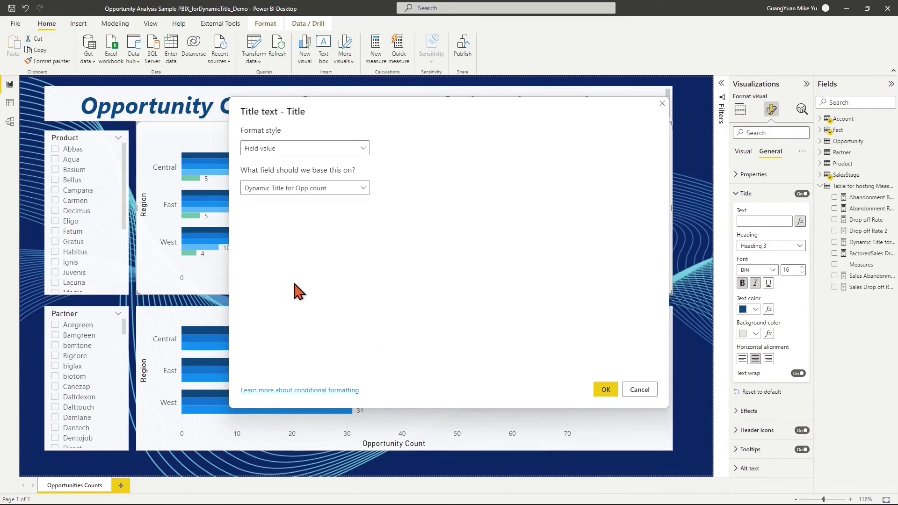
pyautogui.click(606, 393)
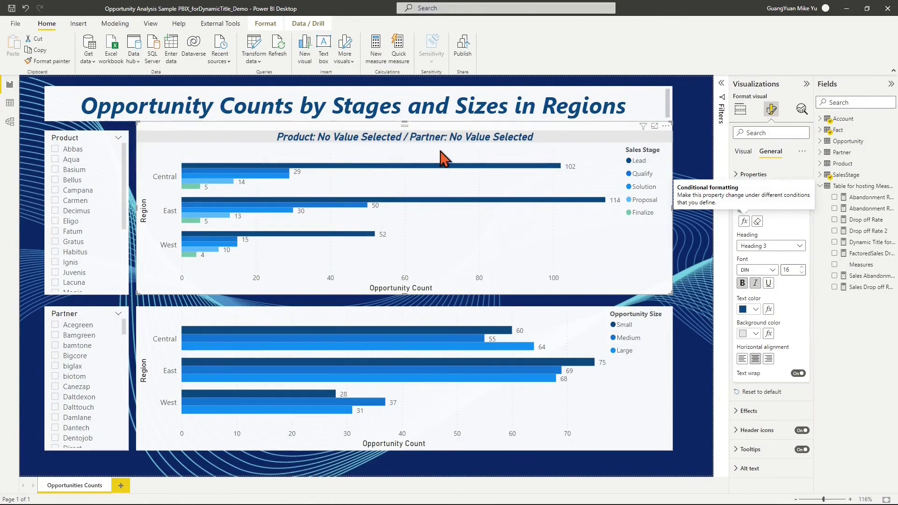
# - Turn on the bottom chart's title and bind it to Dynamic Title for Opp count
pyautogui.click(557, 332)
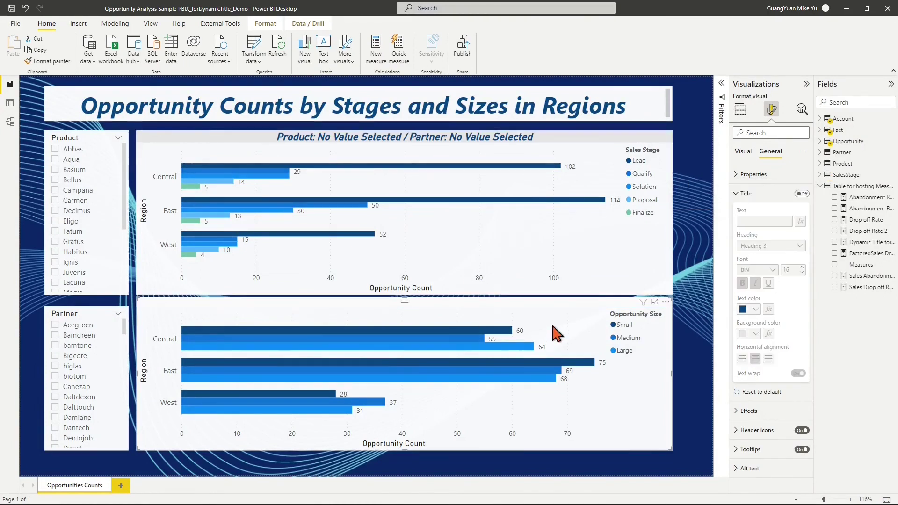
pyautogui.click(803, 194)
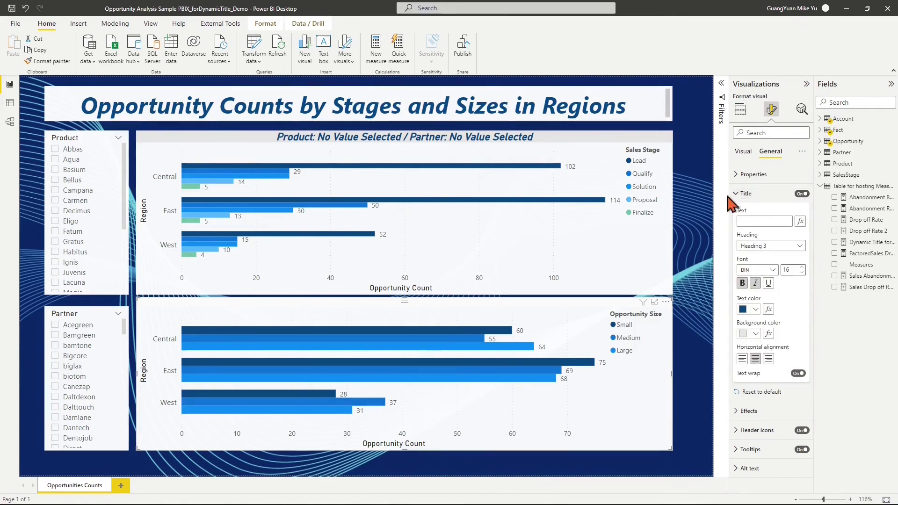
pyautogui.click(800, 221)
pyautogui.click(310, 188)
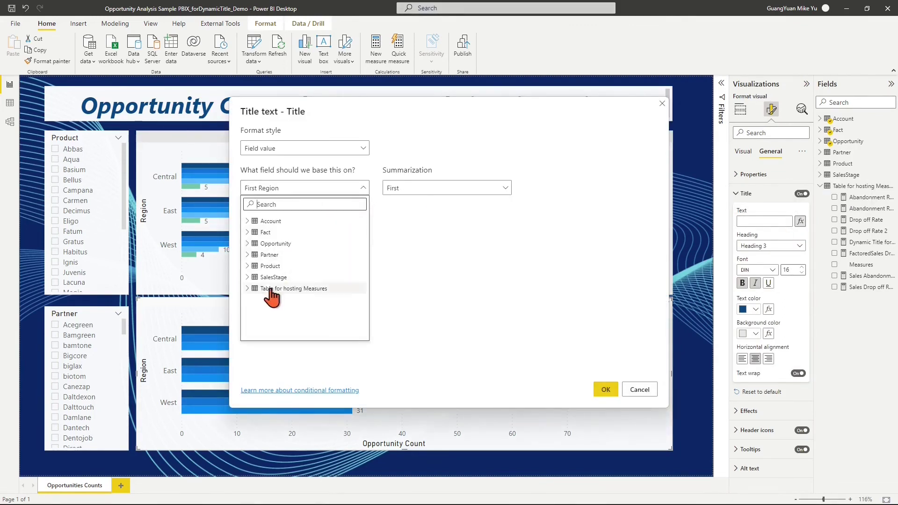
pyautogui.click(248, 288)
pyautogui.scroll(-2, 300, 288)
pyautogui.click(300, 285)
pyautogui.click(605, 389)
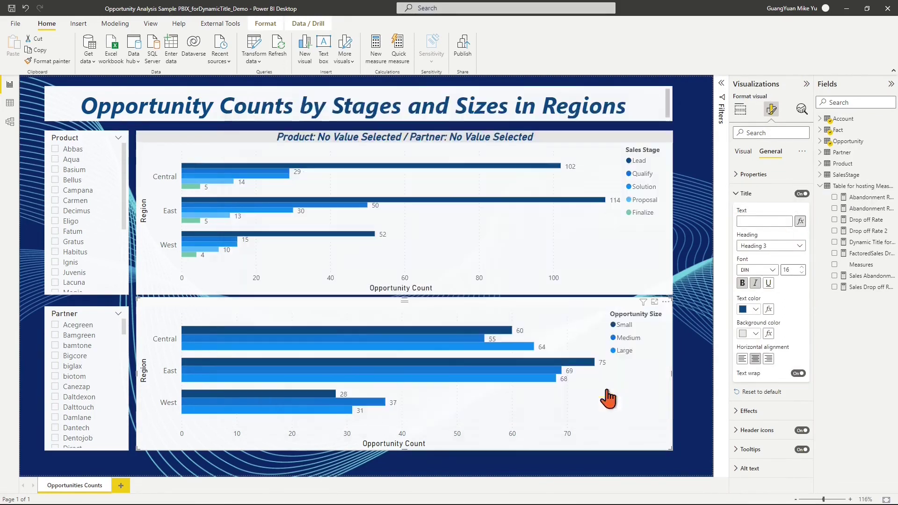
# - Select product Abbas and partners Direct and Is-technology in the slicers
pyautogui.click(806, 83)
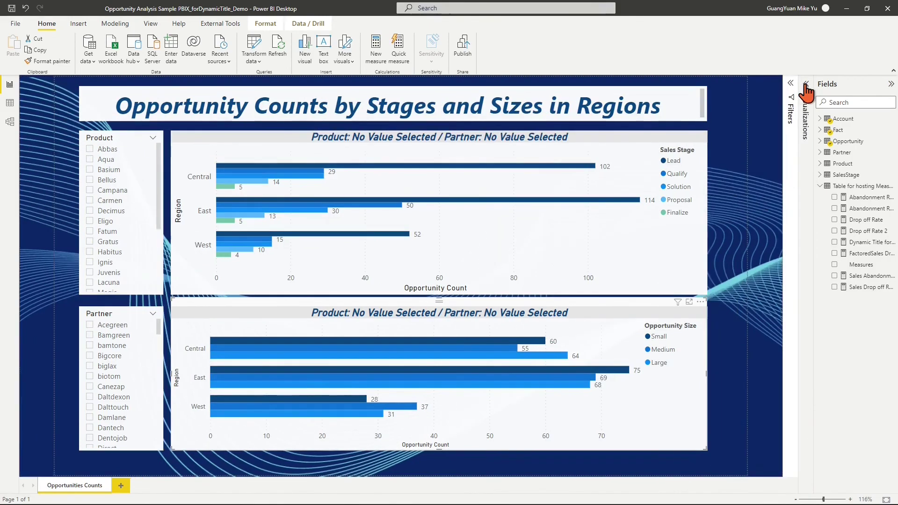
pyautogui.click(91, 150)
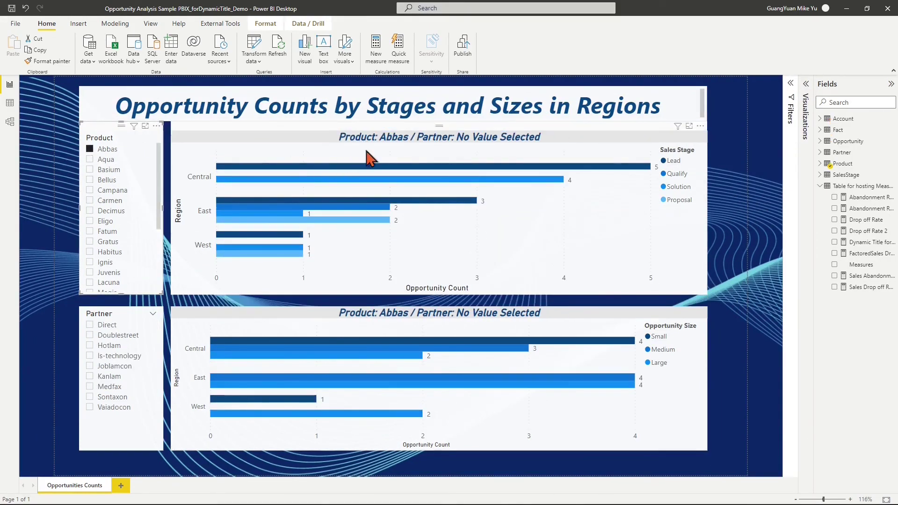
pyautogui.click(89, 325)
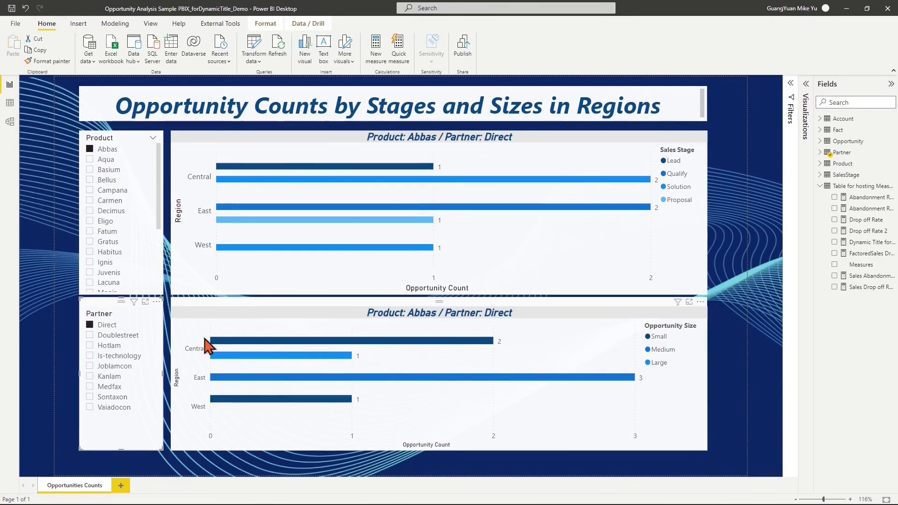
pyautogui.keyDown('ctrl'); pyautogui.click(90, 356); pyautogui.keyUp('ctrl')
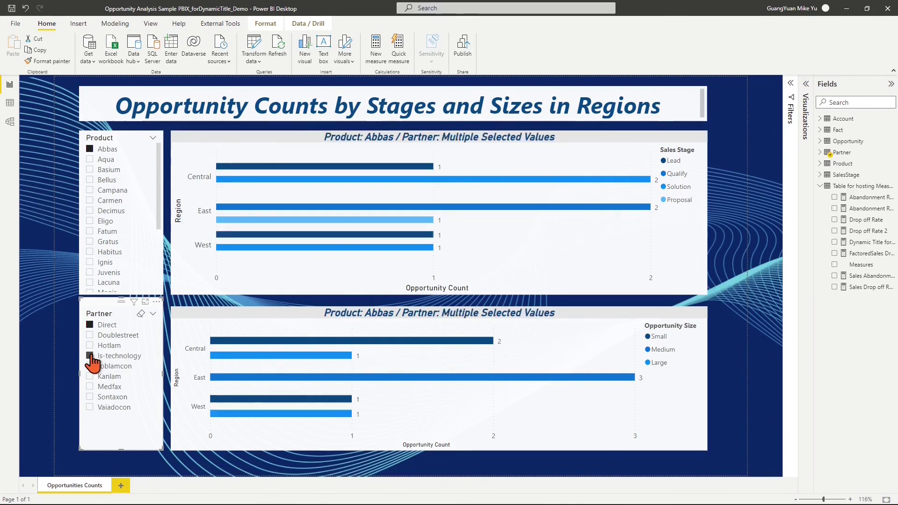